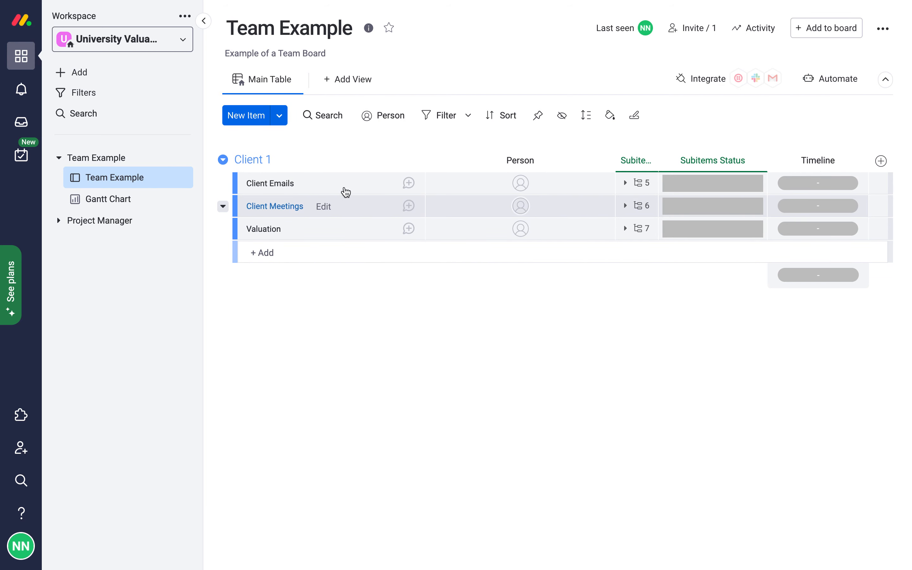
Step: Review the subitems of Client Emails in the Client 1 group, and collapse them again
{"action": "left_click", "coordinate": [643, 183]}
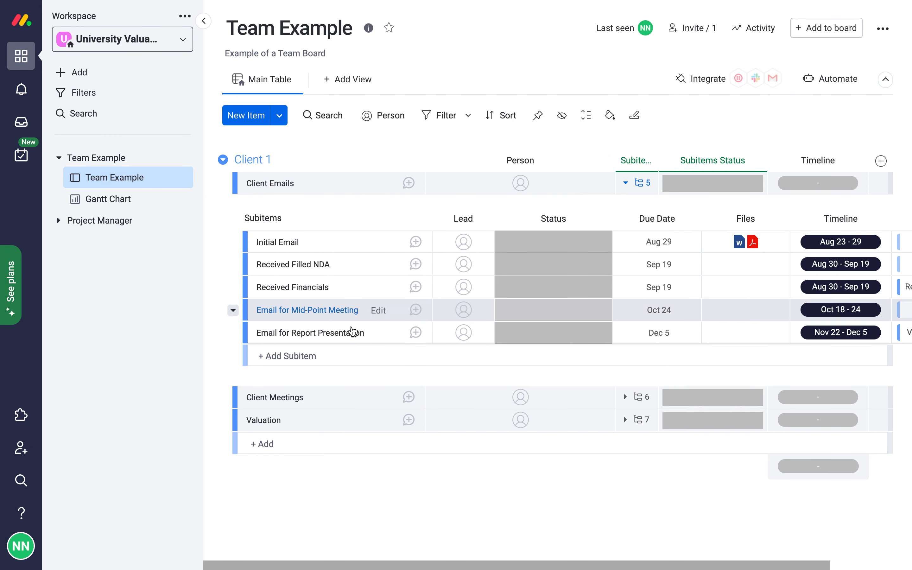
{"action": "left_click", "coordinate": [639, 184]}
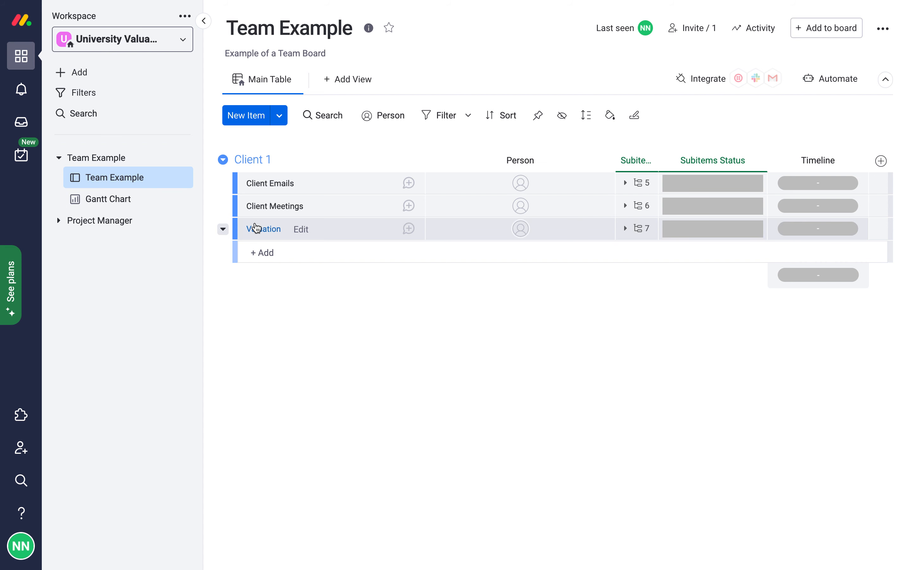
Step: Switch to the Team 1 workspace, open the Team 1 board and review Client 1's Client Emails subitems
{"action": "left_click", "coordinate": [183, 45]}
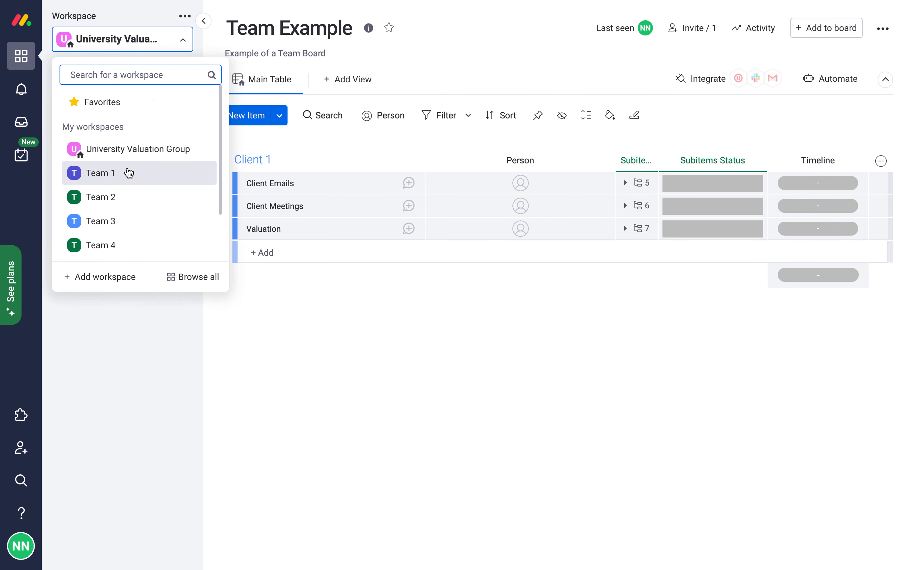
{"action": "left_click", "coordinate": [128, 173]}
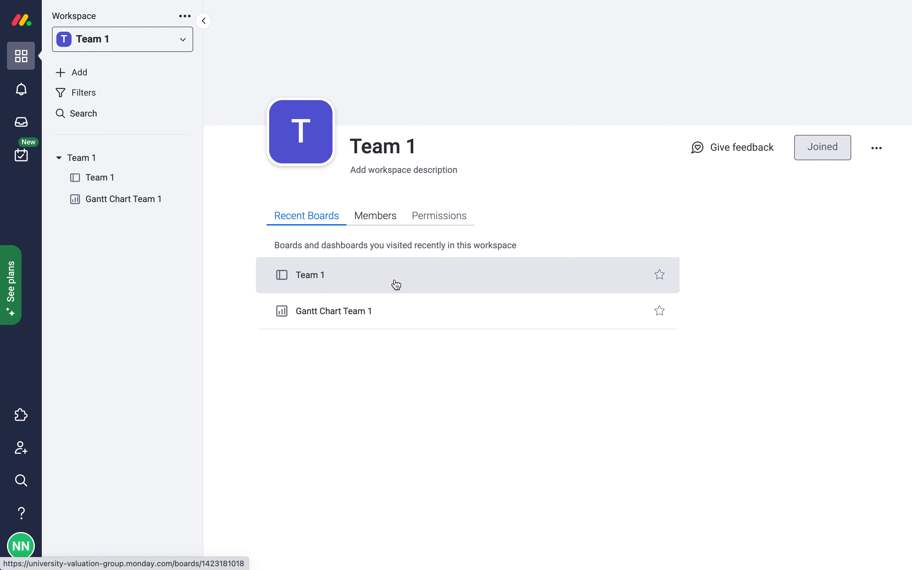
{"action": "left_click", "coordinate": [396, 285]}
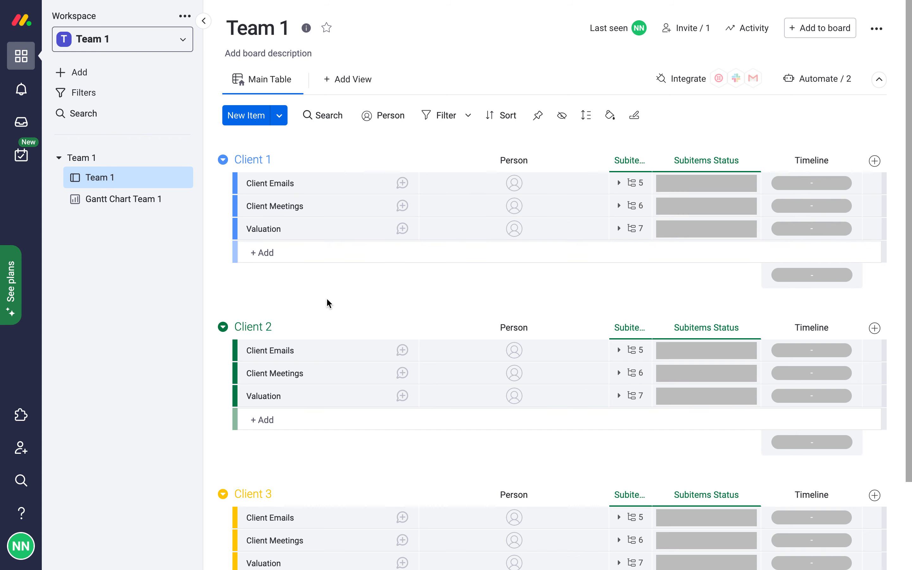
{"action": "left_click", "coordinate": [637, 184]}
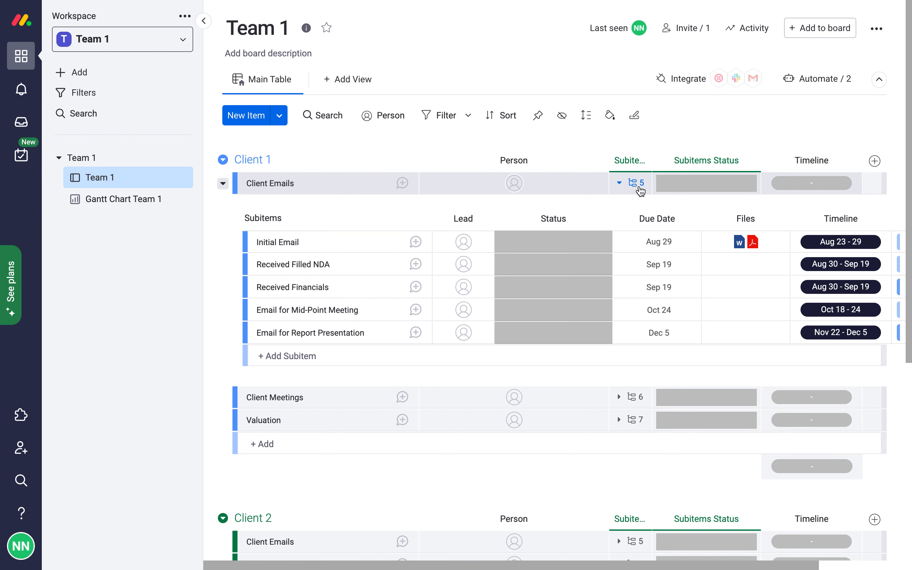
{"action": "left_click", "coordinate": [638, 188]}
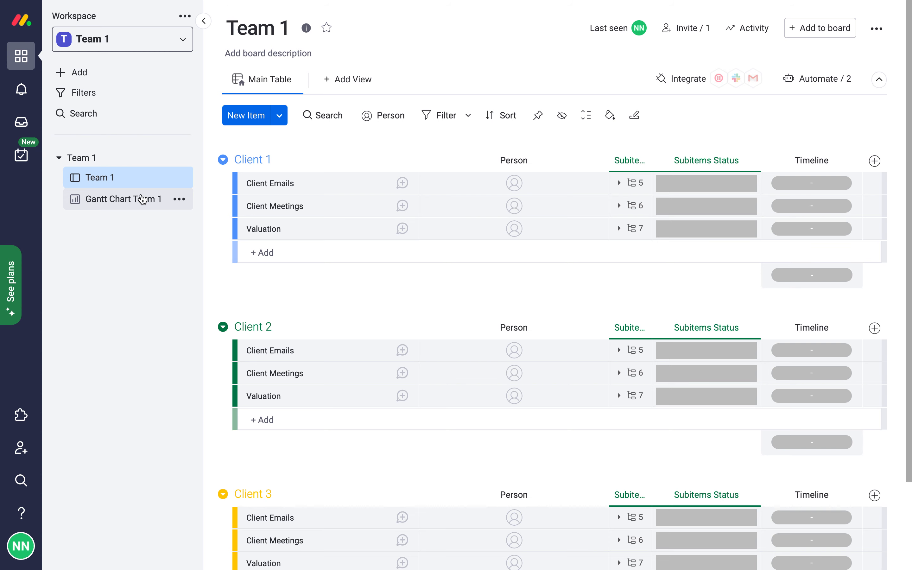
Step: Return to the University Valuation Group workspace and open the Team Example board
{"action": "left_click", "coordinate": [183, 39]}
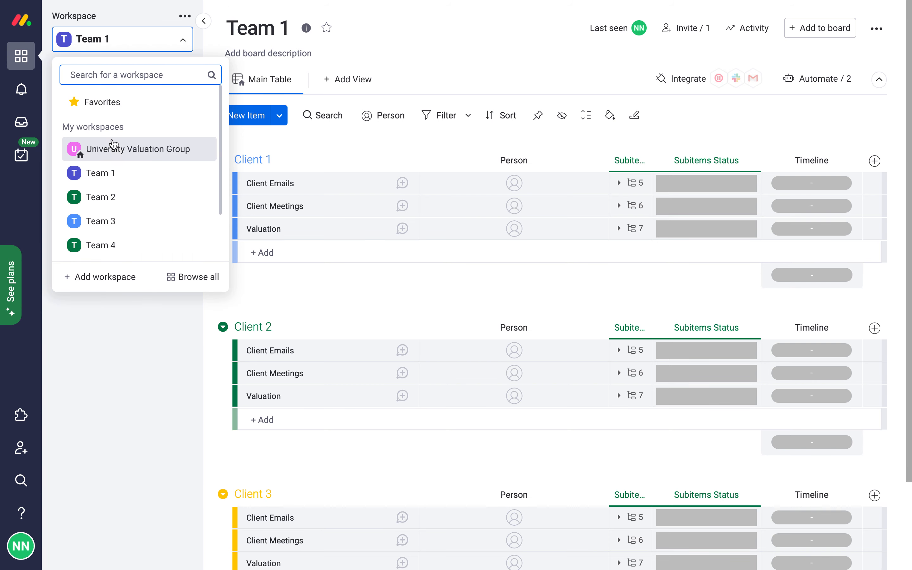
{"action": "left_click", "coordinate": [114, 147]}
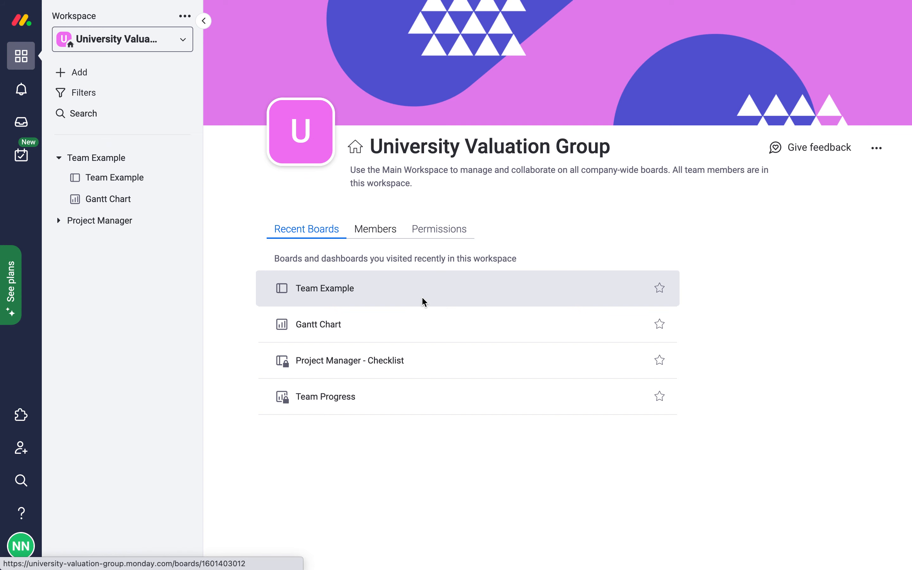
{"action": "left_click", "coordinate": [424, 303]}
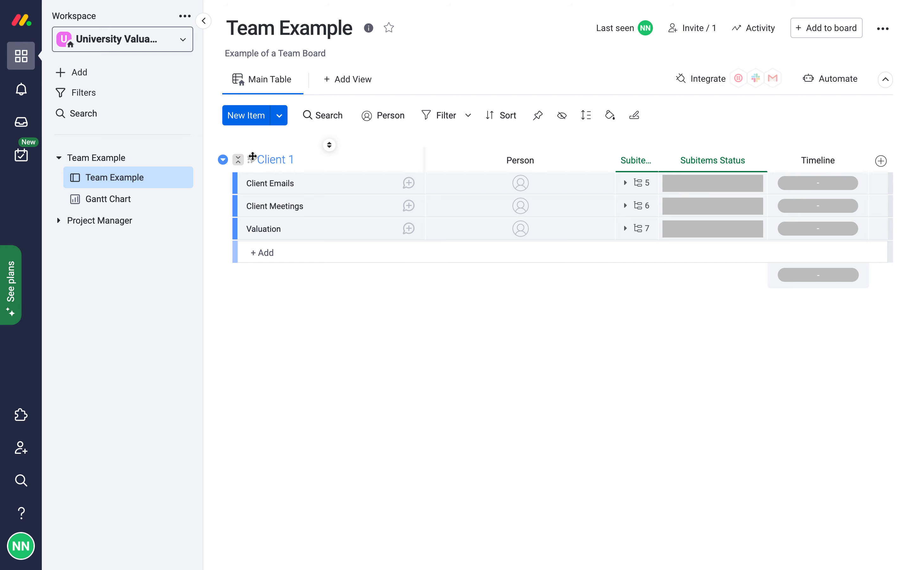
Step: Expand all subitems in the Client 1 group and set the Initial Email subitem's status to Completed
{"action": "left_click", "coordinate": [223, 163]}
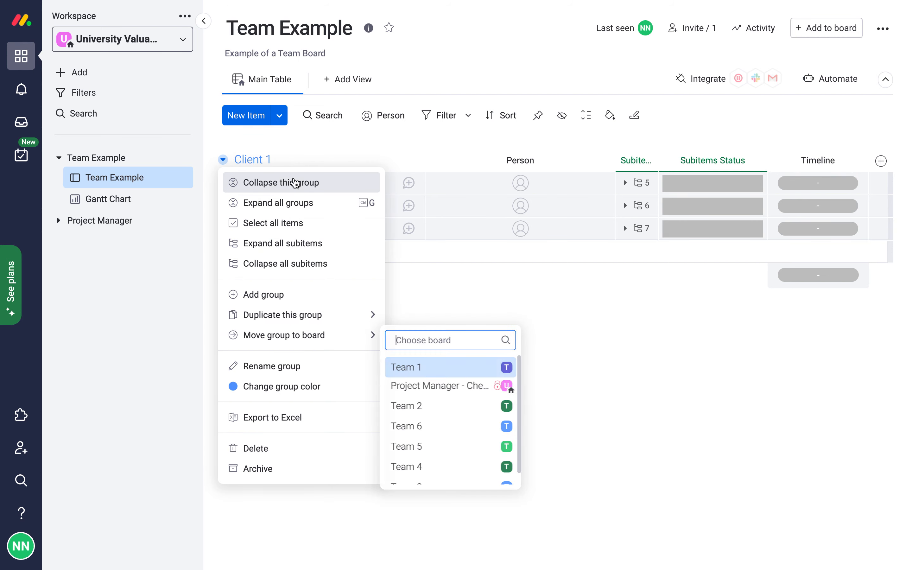
{"action": "left_click", "coordinate": [304, 243]}
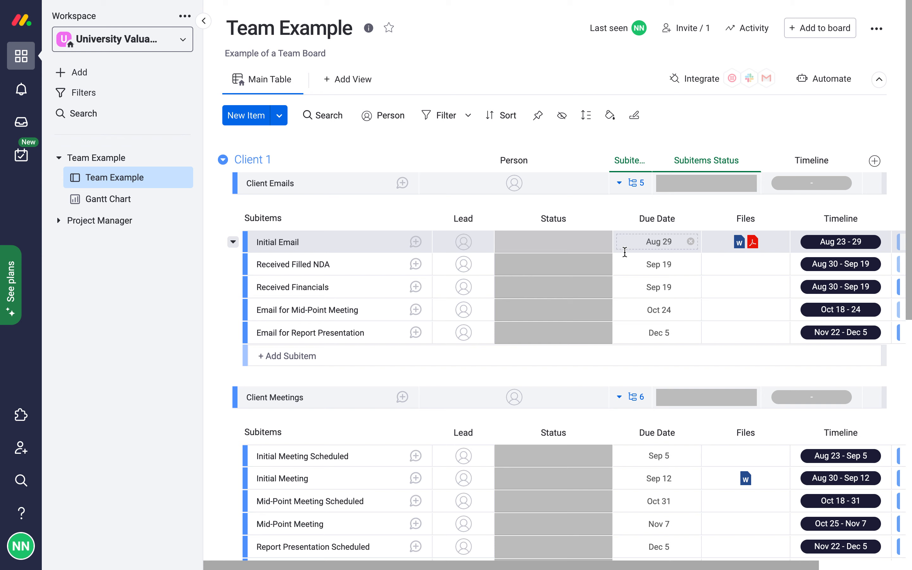
{"action": "left_click", "coordinate": [589, 243]}
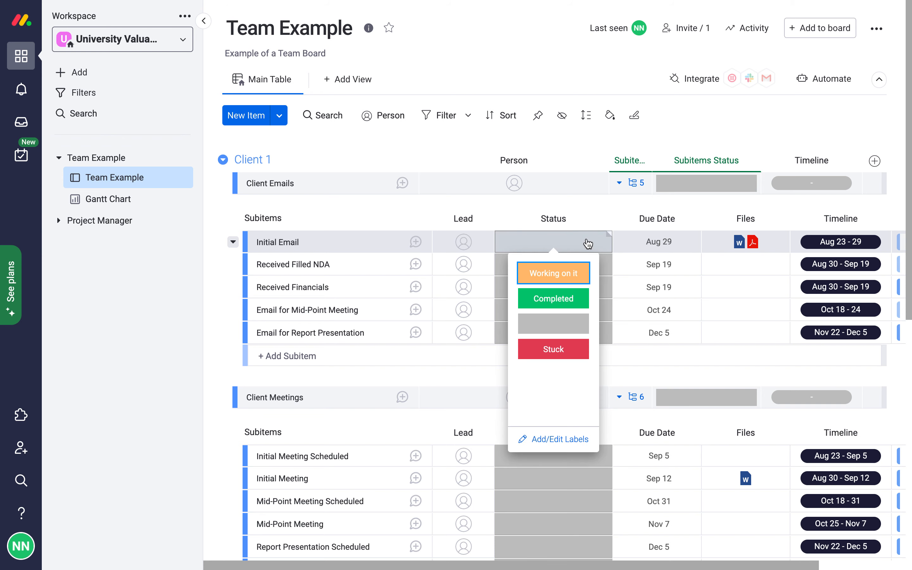
{"action": "left_click", "coordinate": [574, 304]}
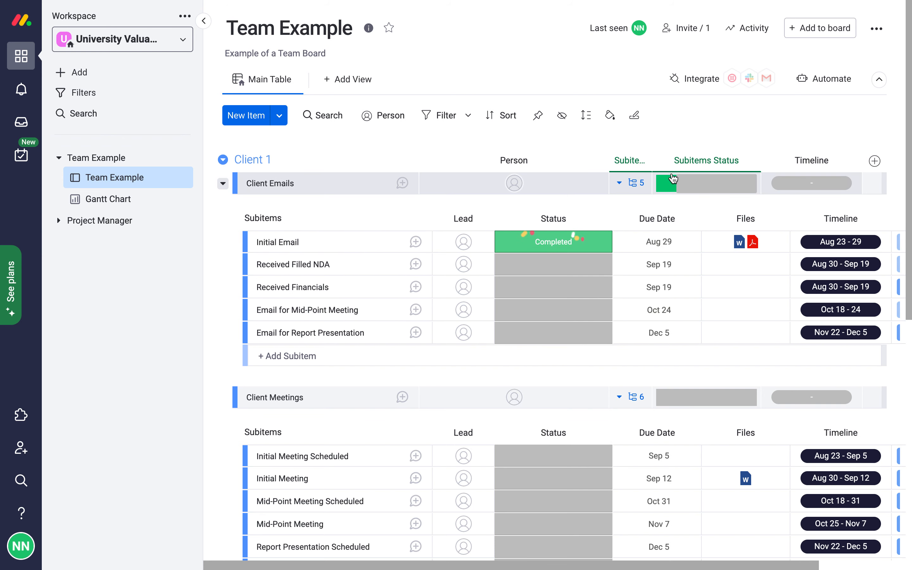
{"action": "mouse_move", "coordinate": [670, 183]}
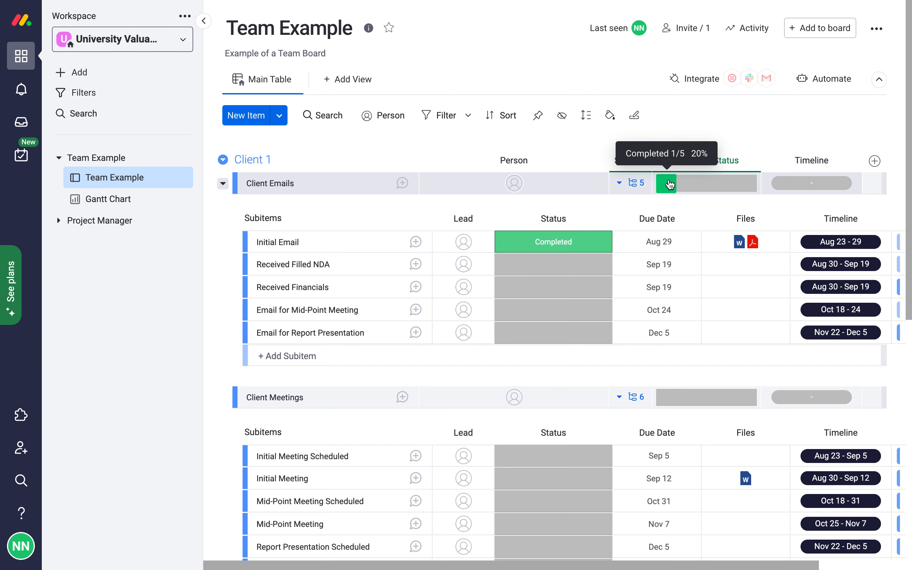
Step: Review the status labels available for the Received Financials subitem without choosing one
{"action": "scroll", "coordinate": [545, 288], "scroll_direction": "down", "scroll_amount": 1}
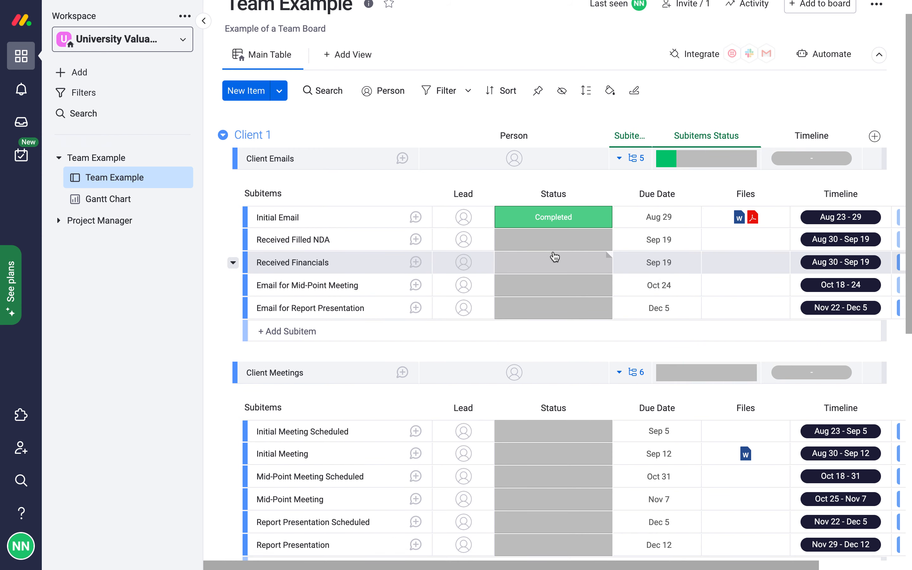
{"action": "left_click", "coordinate": [555, 256]}
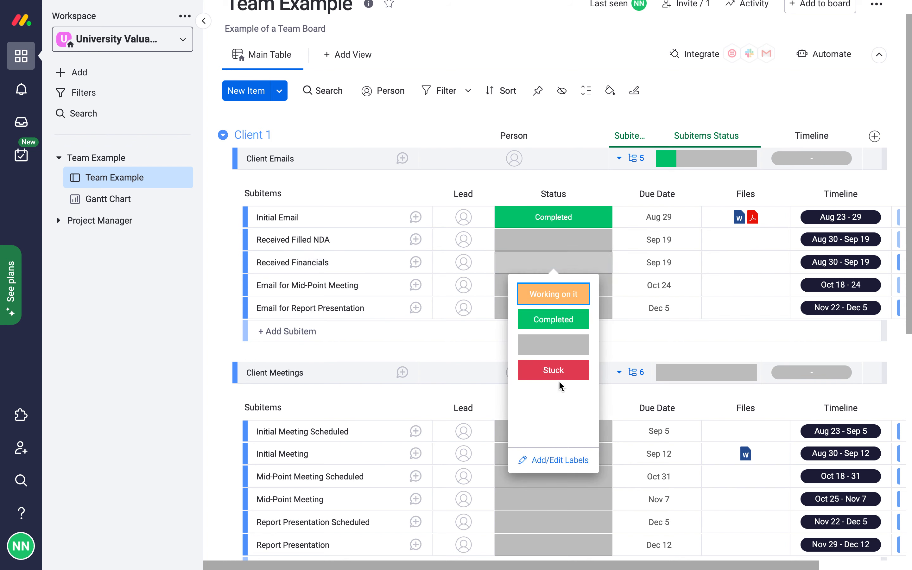
{"action": "left_click", "coordinate": [661, 342]}
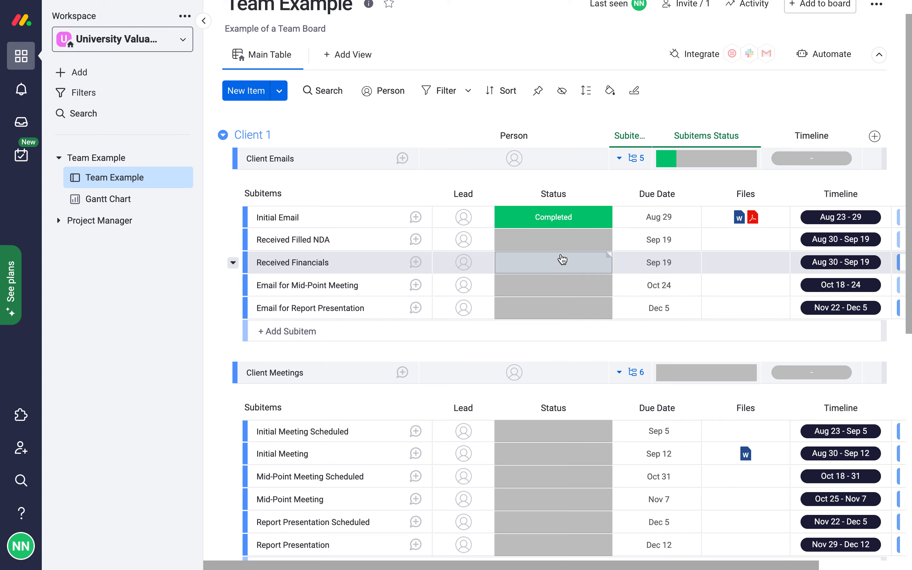
Step: Set the status of Initial Meeting Scheduled to Working on it and of Received Filled NDA to Stuck
{"action": "scroll", "coordinate": [550, 218], "scroll_direction": "down", "scroll_amount": 1}
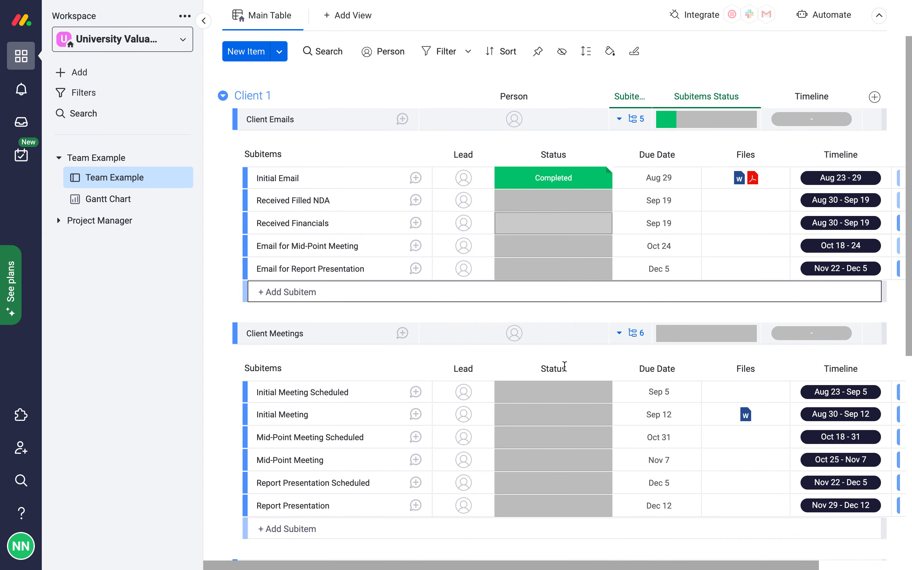
{"action": "left_click", "coordinate": [565, 396]}
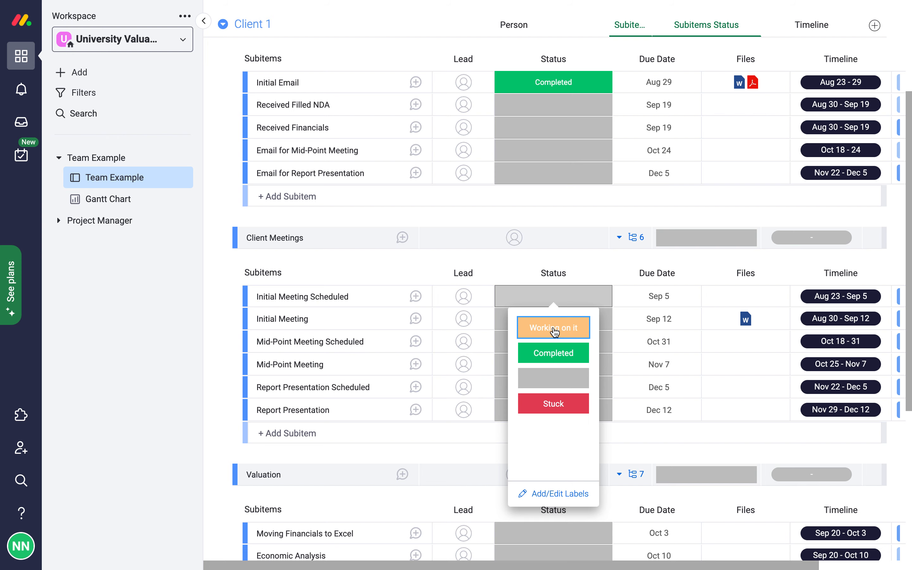
{"action": "left_click", "coordinate": [554, 330]}
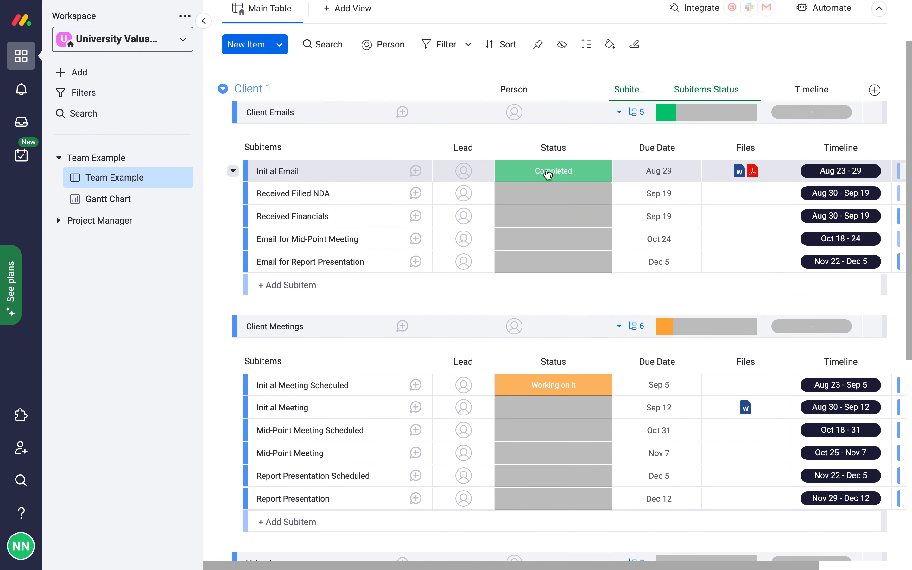
{"action": "left_click", "coordinate": [553, 204]}
{"action": "left_click", "coordinate": [560, 300]}
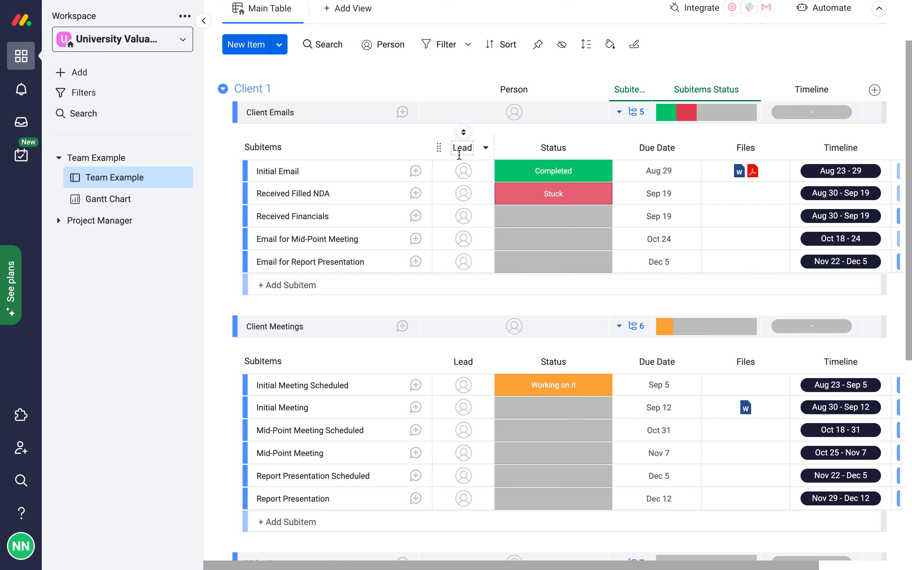
Step: Check the lead choices for Initial Email without choosing one, and assign the first listed person to the Client Emails item
{"action": "left_click", "coordinate": [460, 172]}
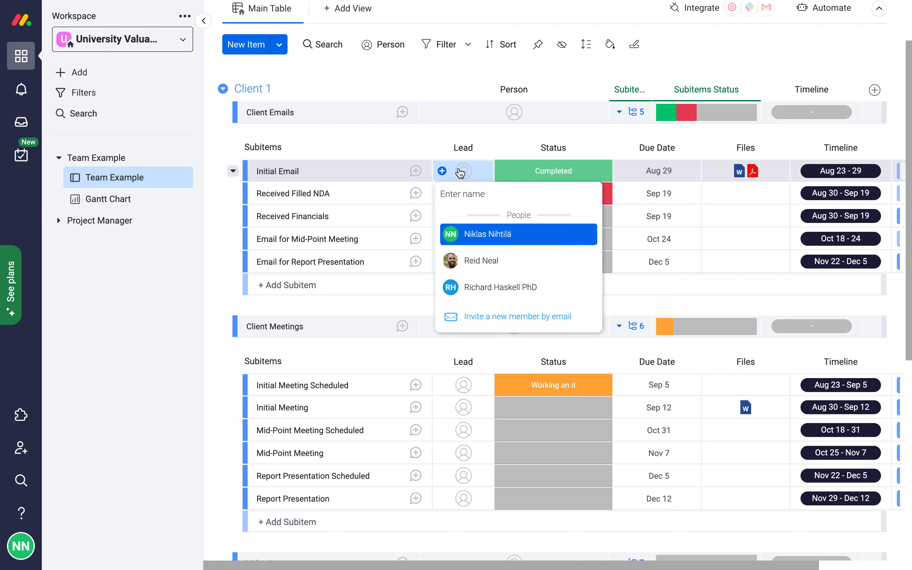
{"action": "left_click", "coordinate": [507, 139]}
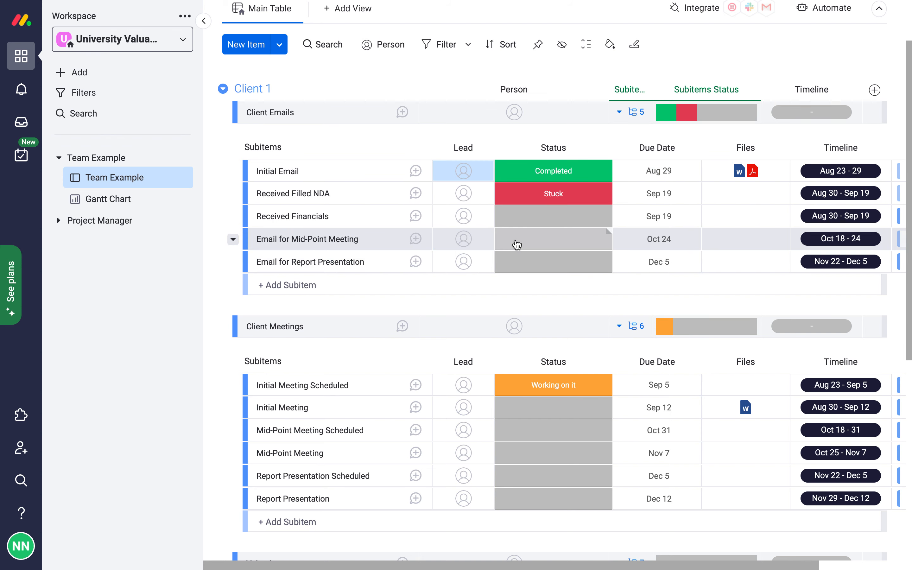
{"action": "left_click", "coordinate": [515, 114]}
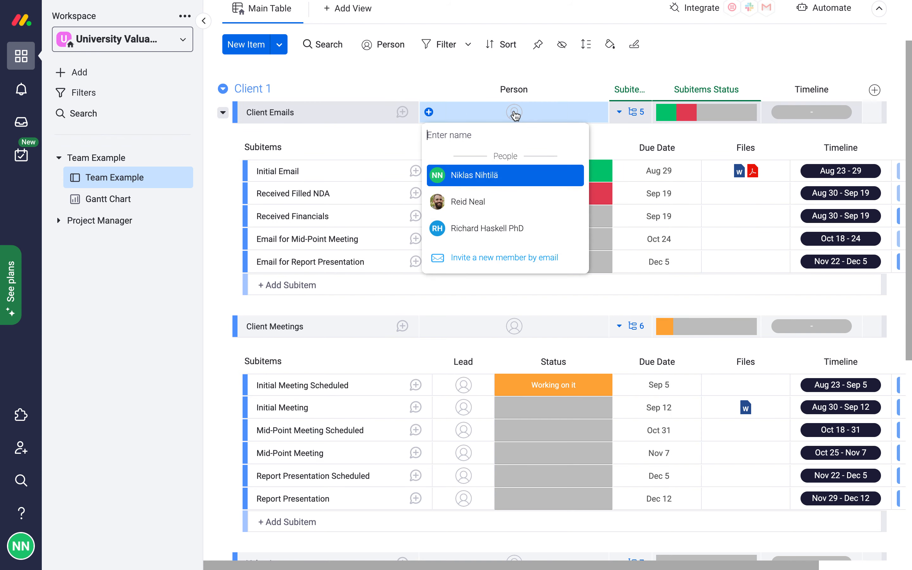
{"action": "left_click", "coordinate": [490, 176]}
Step: Examine the files, timeline and dependency columns of the Client 1 subitems
{"action": "scroll", "coordinate": [488, 265], "scroll_direction": "down", "scroll_amount": 1}
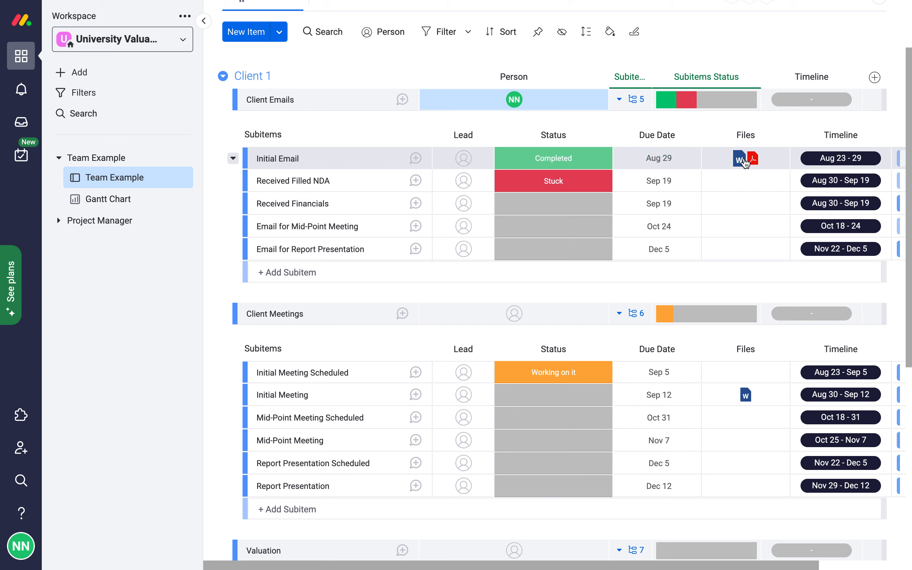
{"action": "mouse_move", "coordinate": [745, 162]}
{"action": "mouse_move", "coordinate": [741, 165]}
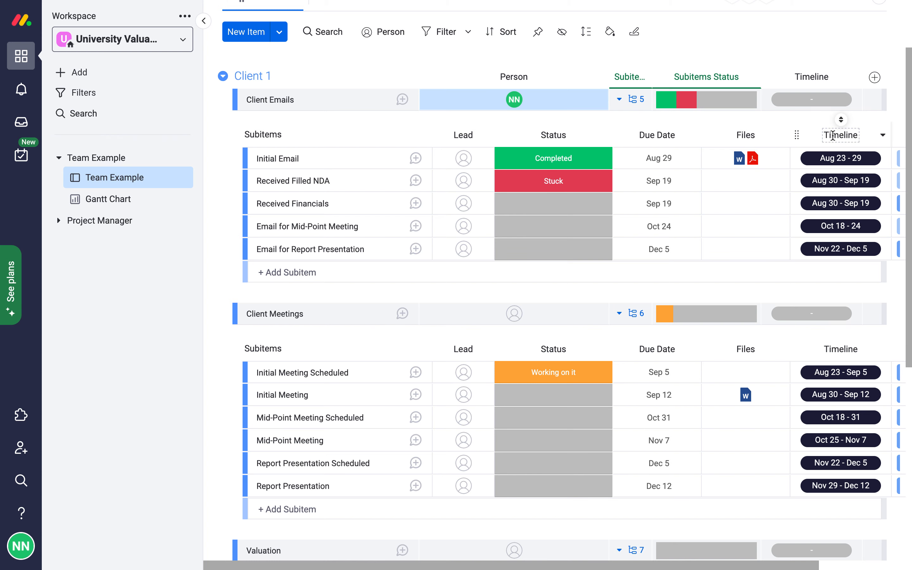
{"action": "scroll", "coordinate": [833, 135], "scroll_direction": "right", "scroll_amount": 5}
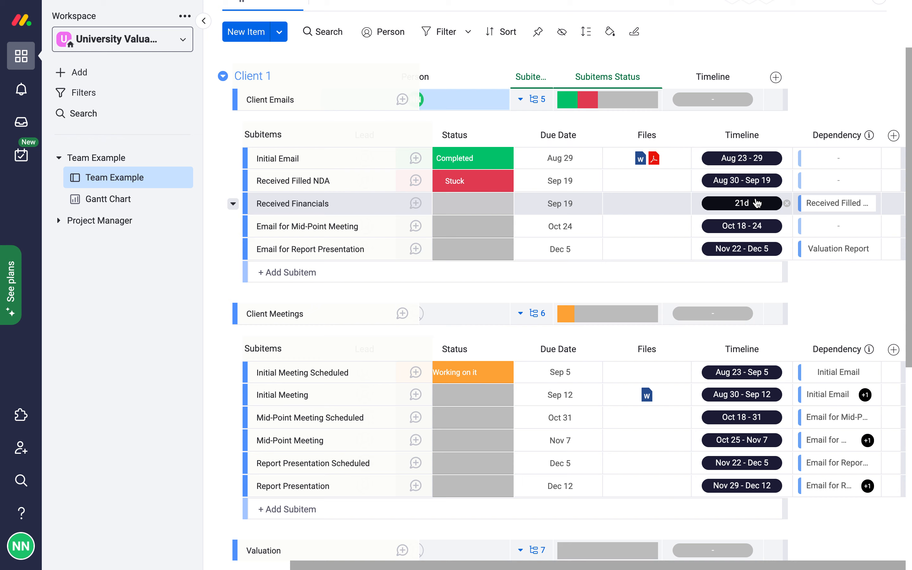
{"action": "scroll", "coordinate": [769, 261], "scroll_direction": "left", "scroll_amount": 3}
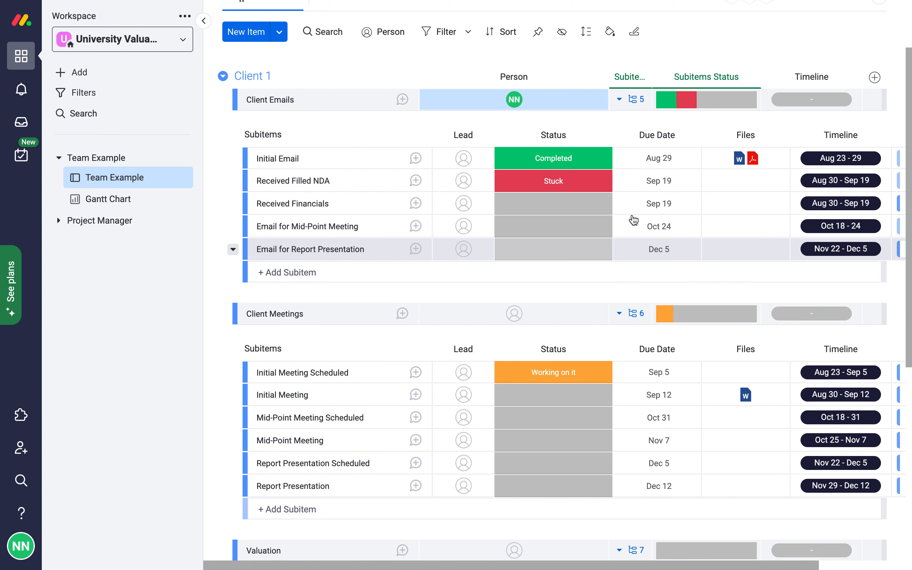
Step: View the updates of the Initial Email and Received Filled NDA subitems, and close them without posting anything
{"action": "left_click", "coordinate": [416, 159]}
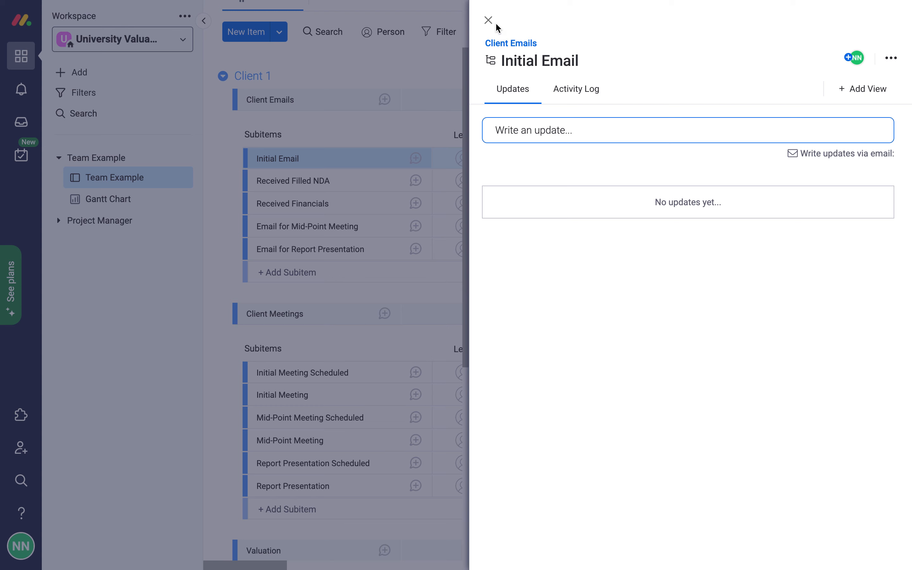
{"action": "left_click", "coordinate": [488, 20]}
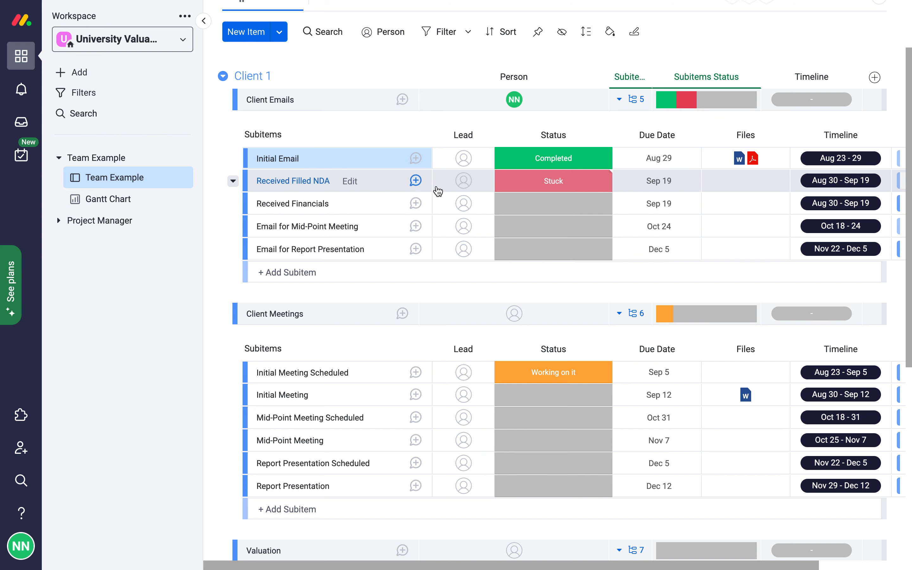
{"action": "left_click", "coordinate": [415, 181]}
{"action": "left_click", "coordinate": [586, 134]}
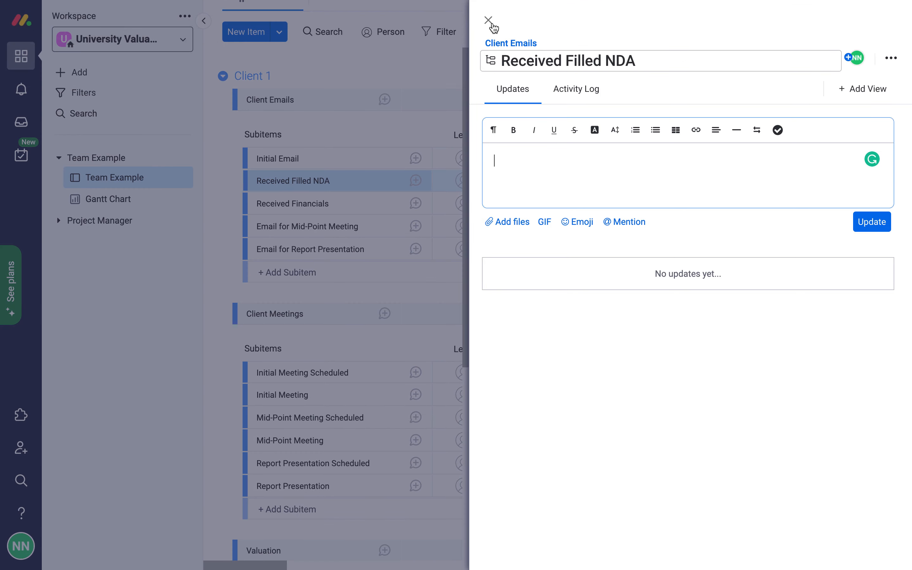
{"action": "left_click", "coordinate": [489, 24]}
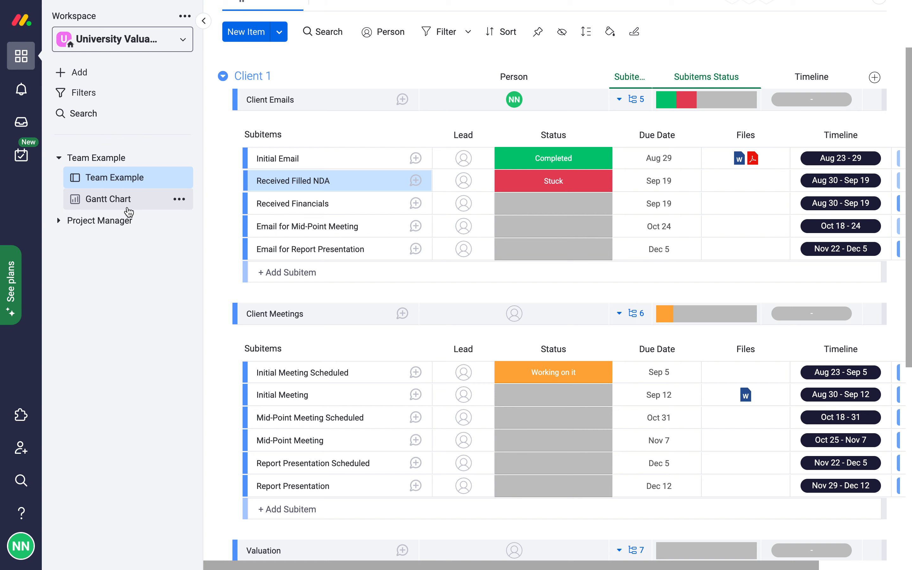
Step: Open the Gantt Chart dashboard and examine Client 1's task bars and dependencies from August through November 2021
{"action": "left_click", "coordinate": [138, 201]}
{"action": "scroll", "coordinate": [595, 328], "scroll_direction": "right", "scroll_amount": 3}
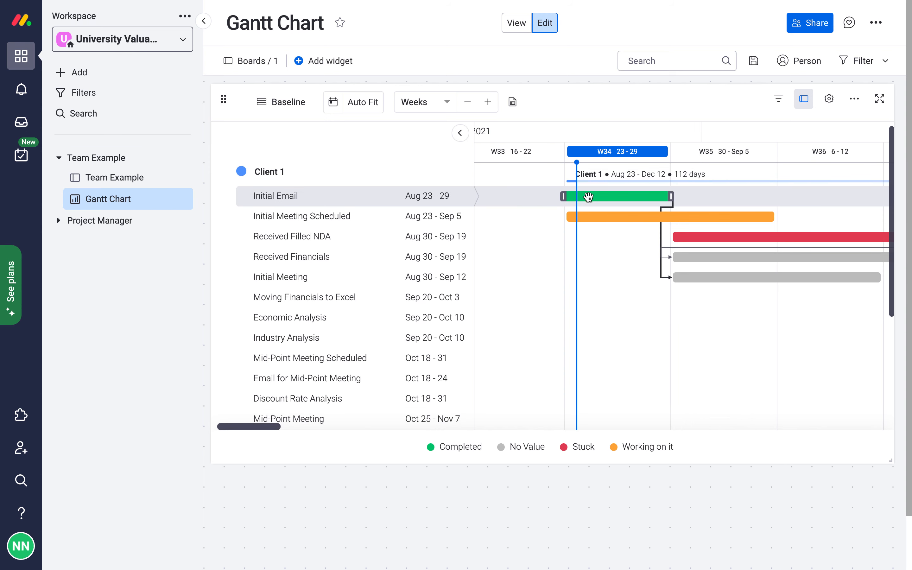
{"action": "scroll", "coordinate": [814, 327], "scroll_direction": "right", "scroll_amount": 10}
{"action": "scroll", "coordinate": [805, 362], "scroll_direction": "down", "scroll_amount": 5}
{"action": "scroll", "coordinate": [807, 362], "scroll_direction": "right", "scroll_amount": 10}
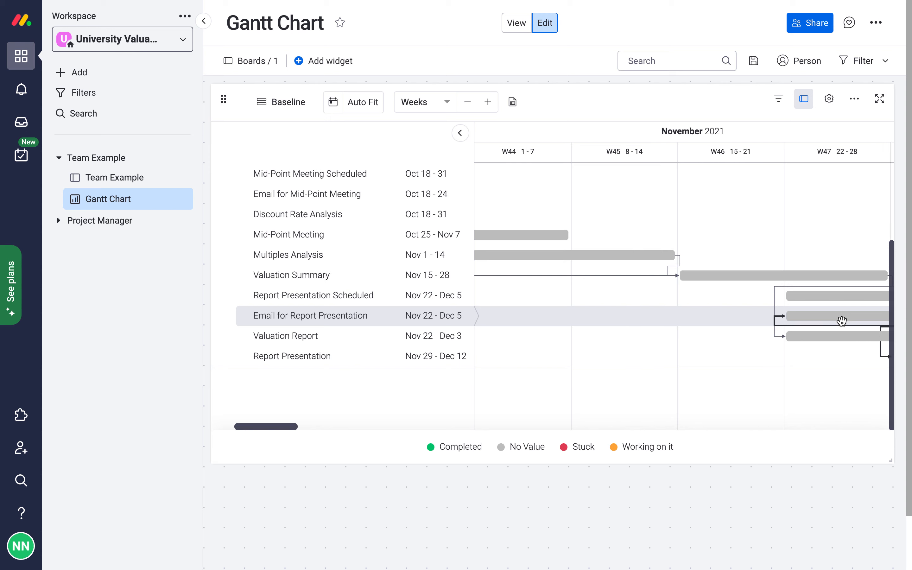
Step: Examine the report presentation task bars and dependencies in the Gantt chart, and return to Client 1's first tasks in August 2021
{"action": "scroll", "coordinate": [842, 321], "scroll_direction": "left", "scroll_amount": 10}
{"action": "scroll", "coordinate": [737, 368], "scroll_direction": "up", "scroll_amount": 5}
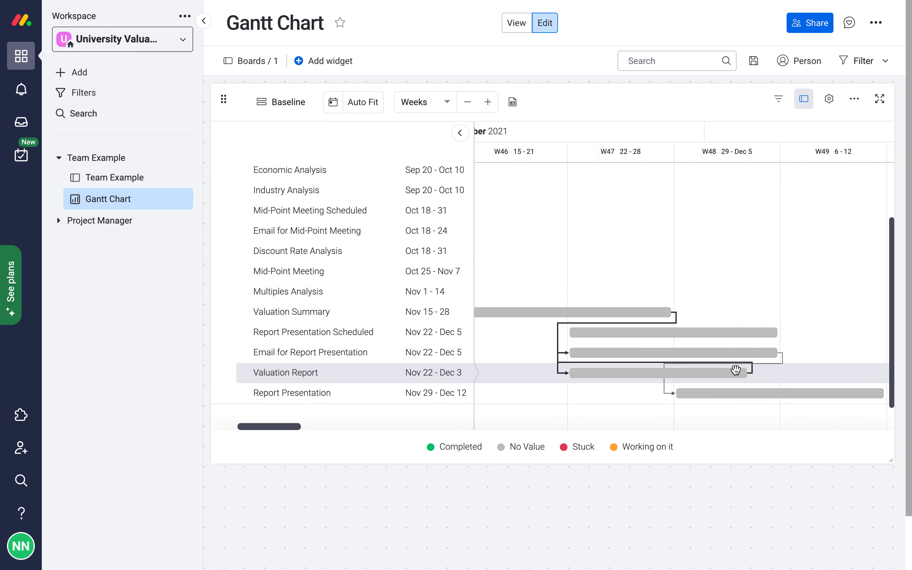
{"action": "scroll", "coordinate": [736, 370], "scroll_direction": "up", "scroll_amount": 3}
{"action": "scroll", "coordinate": [736, 370], "scroll_direction": "left", "scroll_amount": 10}
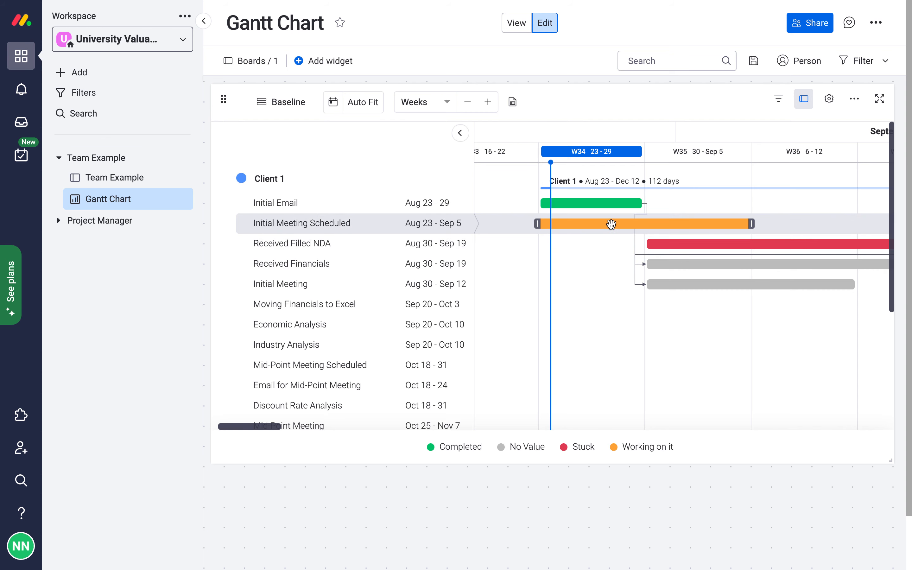
Step: Review Client 1's Gantt timeline from the mid-point meeting tasks through Report Presentation, and return to the Initial Email bar
{"action": "scroll", "coordinate": [733, 309], "scroll_direction": "down", "scroll_amount": 10}
{"action": "scroll", "coordinate": [733, 310], "scroll_direction": "right", "scroll_amount": 15}
{"action": "scroll", "coordinate": [733, 309], "scroll_direction": "up", "scroll_amount": 5}
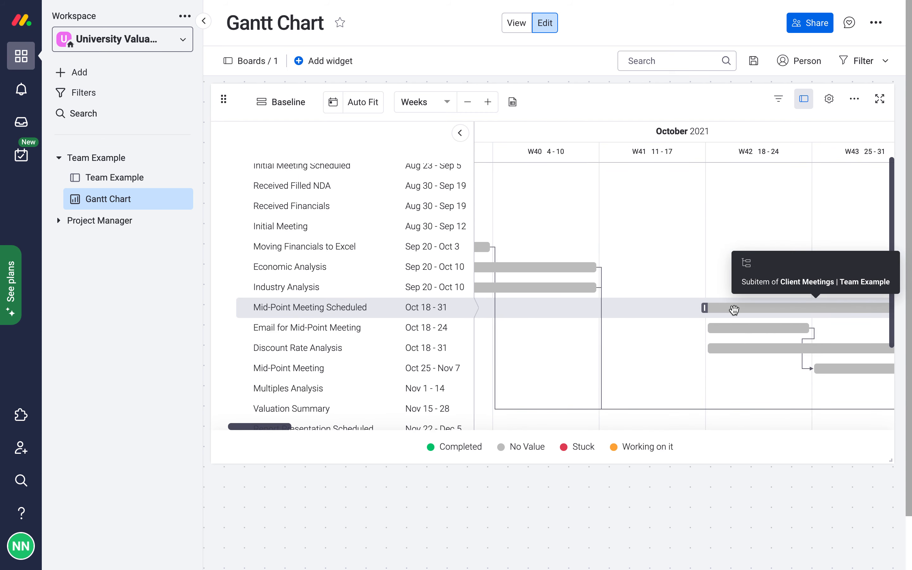
{"action": "scroll", "coordinate": [735, 310], "scroll_direction": "down", "scroll_amount": 5}
{"action": "scroll", "coordinate": [734, 310], "scroll_direction": "right", "scroll_amount": 10}
{"action": "scroll", "coordinate": [734, 310], "scroll_direction": "right", "scroll_amount": 6}
{"action": "scroll", "coordinate": [734, 311], "scroll_direction": "down", "scroll_amount": 1}
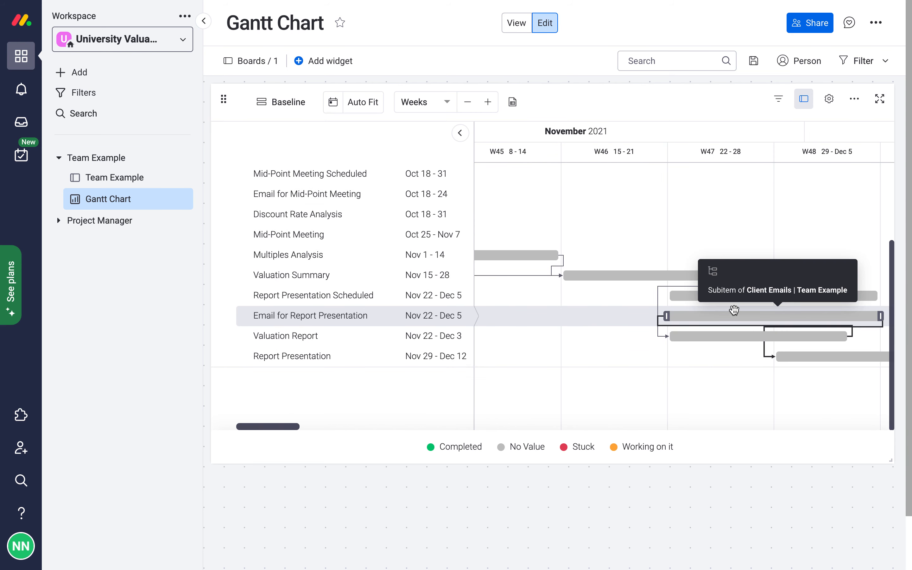
{"action": "scroll", "coordinate": [587, 250], "scroll_direction": "up", "scroll_amount": 8}
{"action": "scroll", "coordinate": [587, 251], "scroll_direction": "left", "scroll_amount": 20}
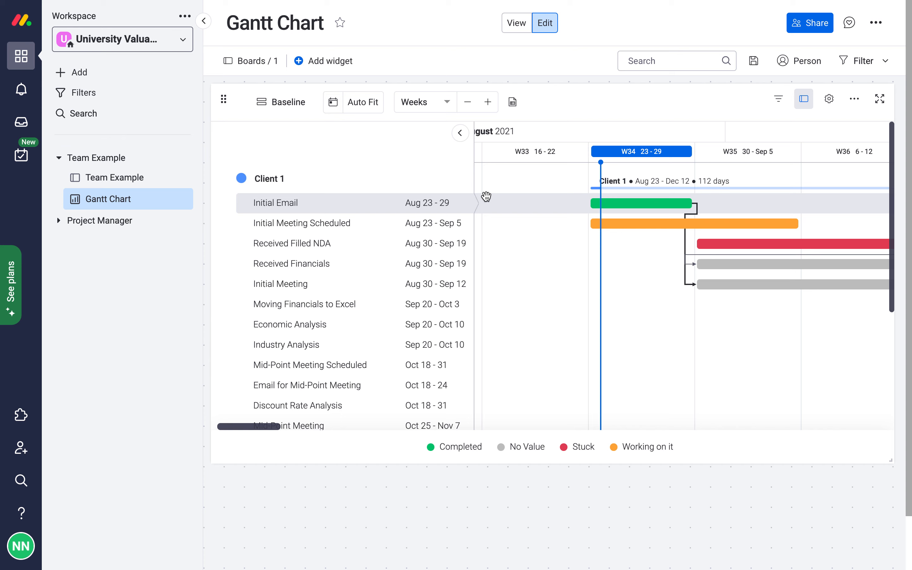
Step: View the workspace's options for adding content, including the import data sources, and close them without choosing one
{"action": "left_click", "coordinate": [128, 77]}
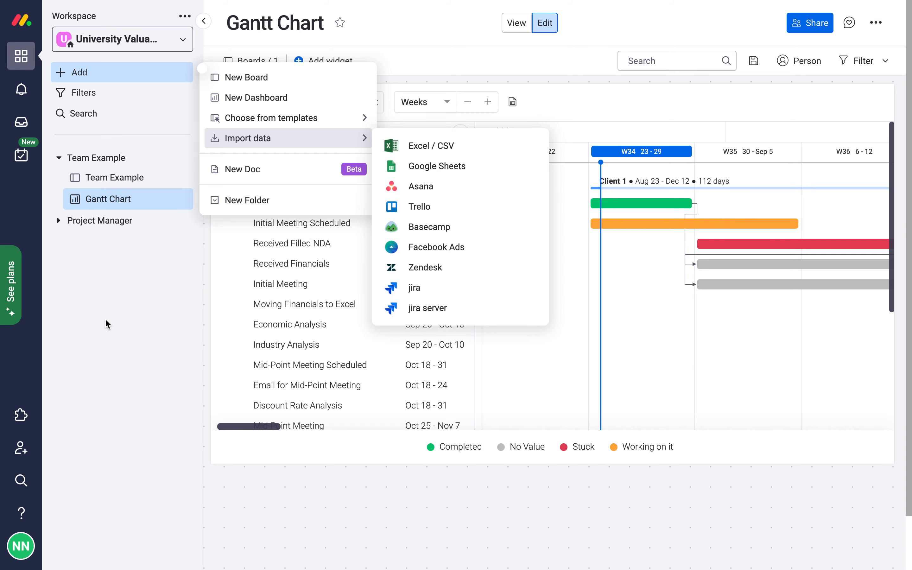
{"action": "left_click", "coordinate": [107, 337]}
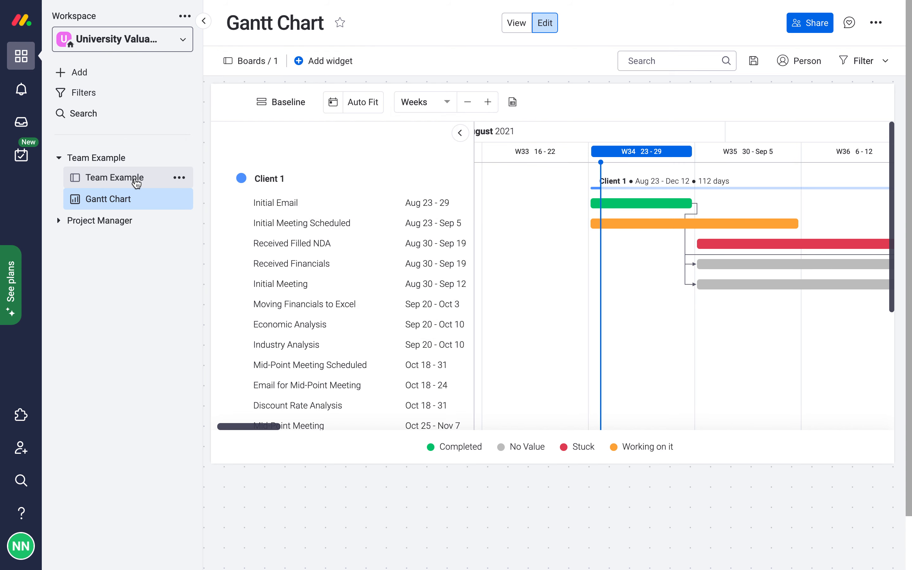